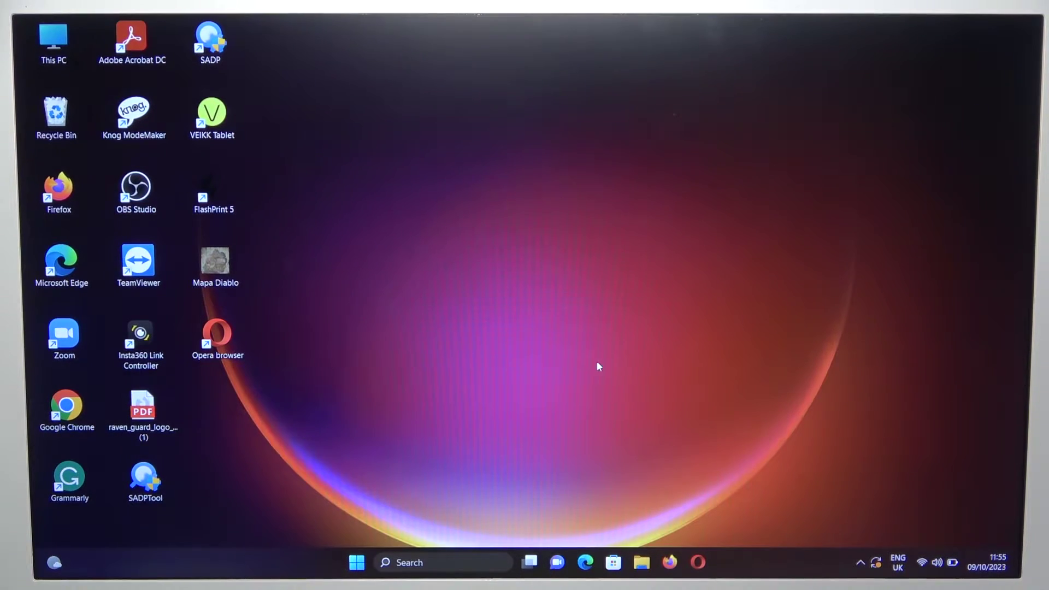
Step: Launch Settings from the Start menu and go to the Bluetooth & devices page
click(356, 563)
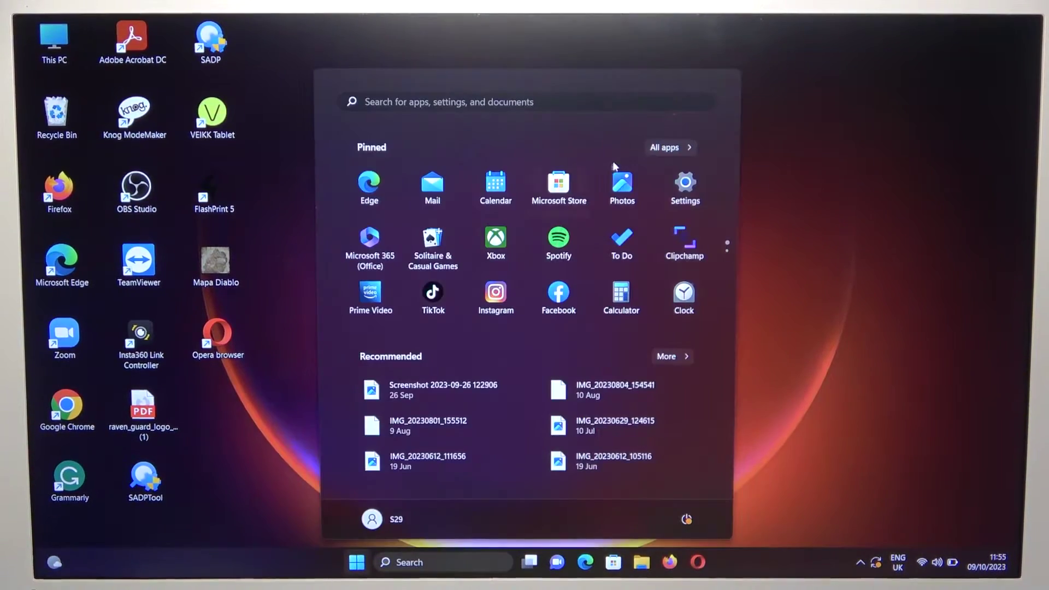
click(689, 275)
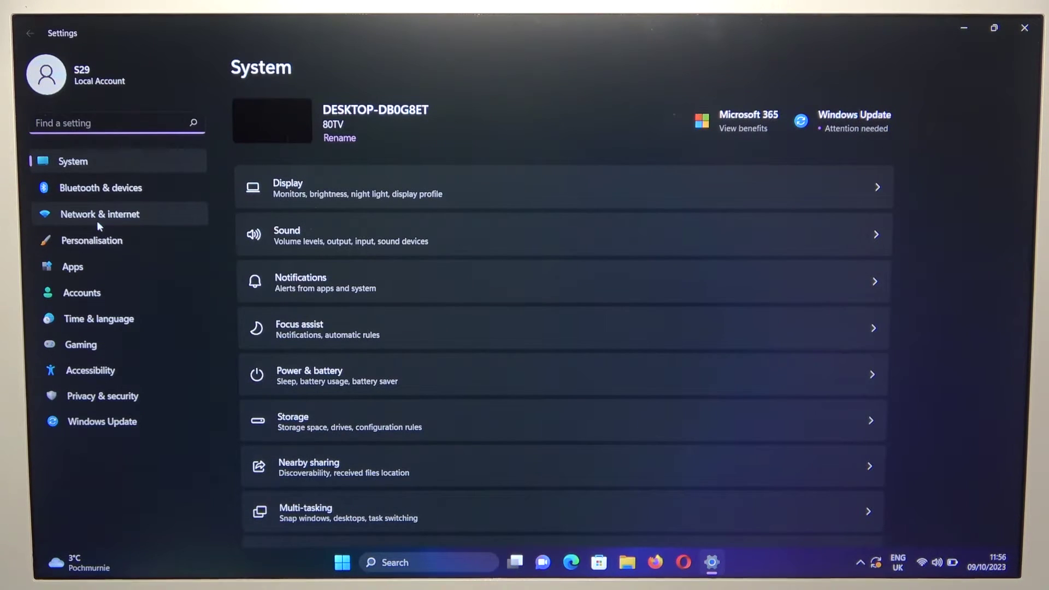
click(115, 195)
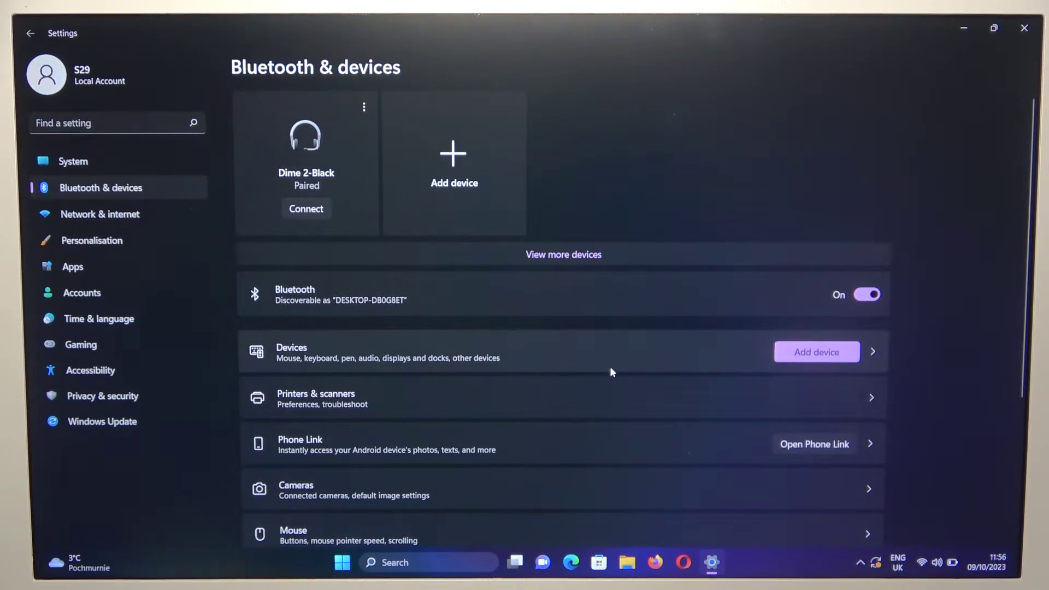
Step: Add a Bluetooth device and pair the Soundcore Sport X10 earbuds from the list
click(450, 177)
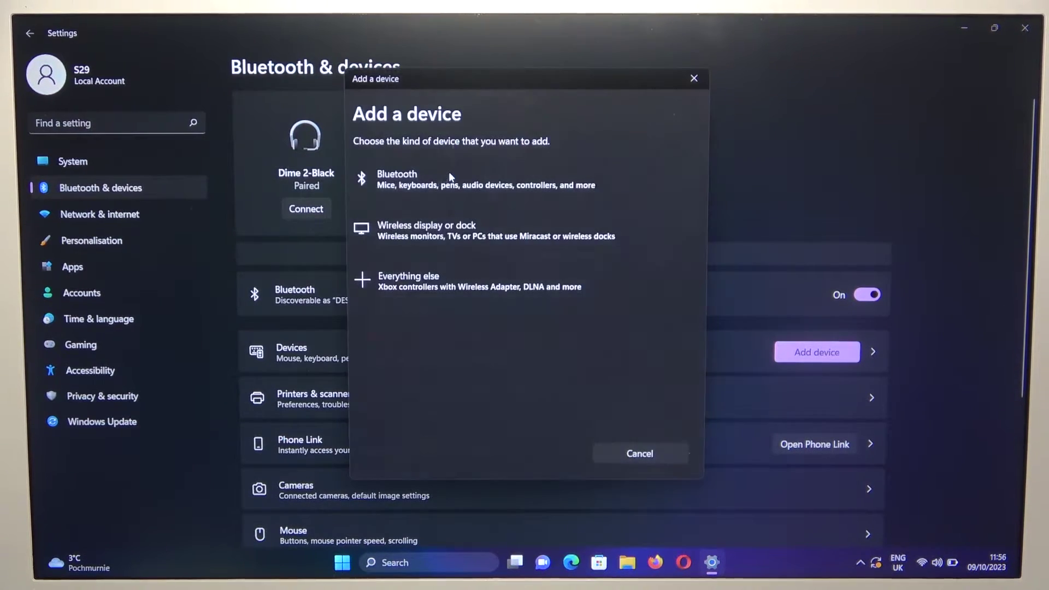
click(470, 194)
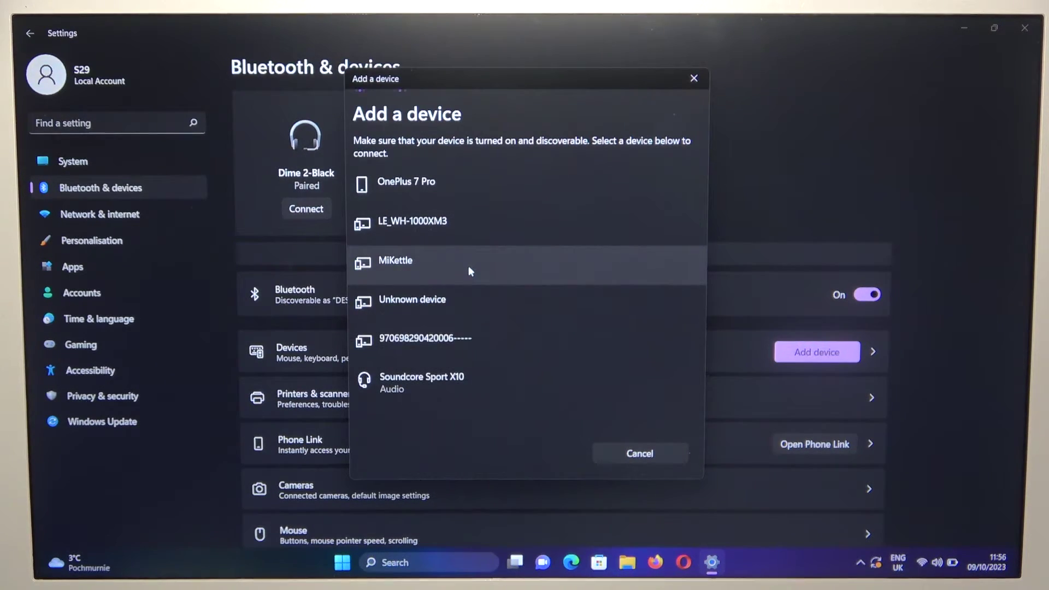
click(468, 376)
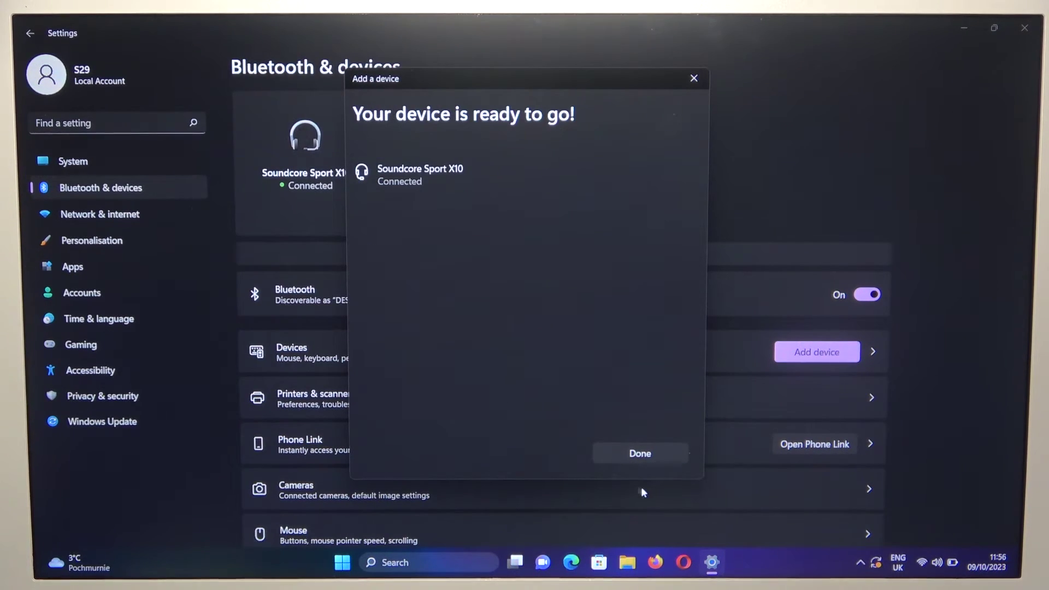
click(653, 461)
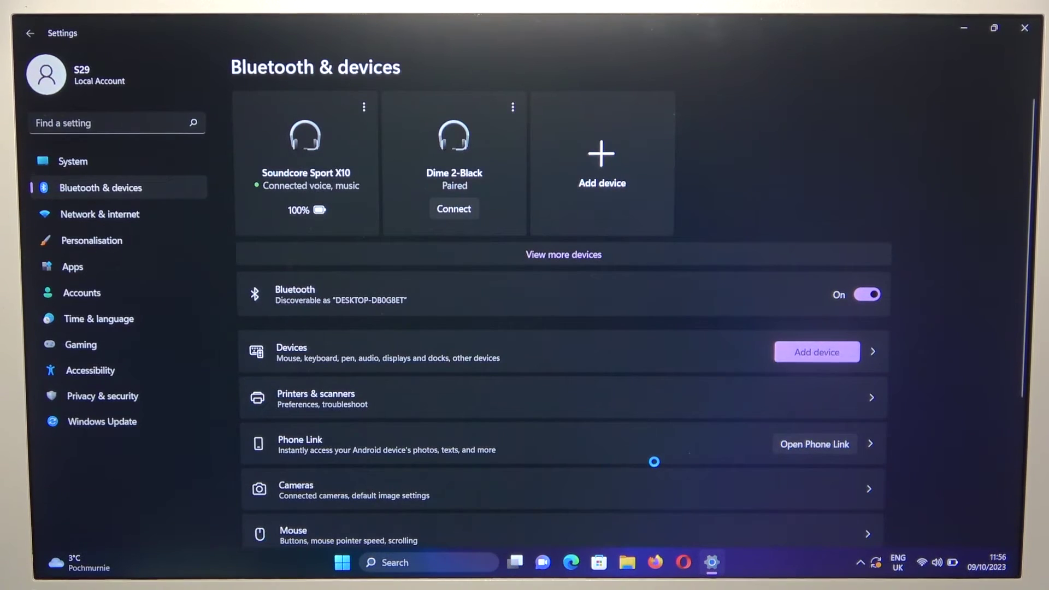